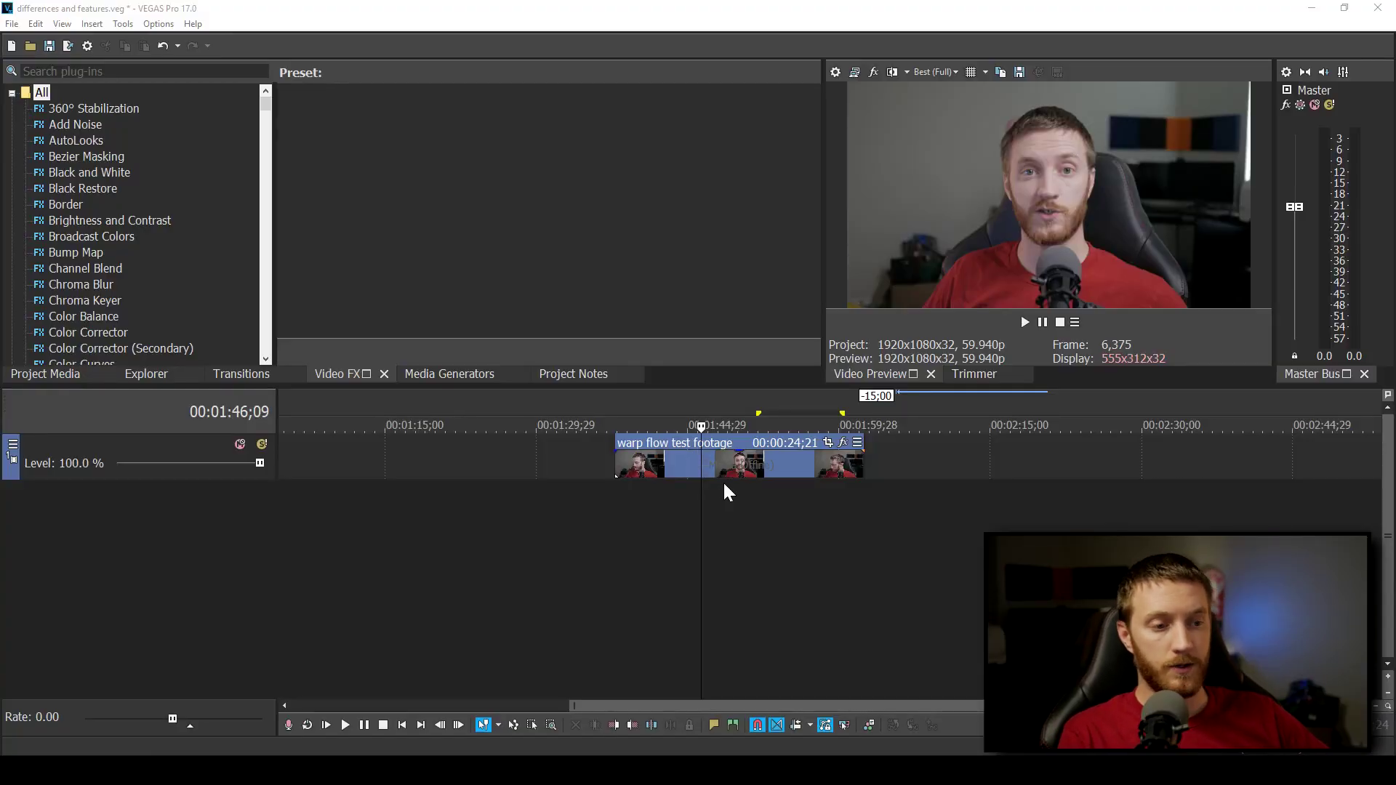
# Select the warp flow test footage clip and park the playhead at 01:40;29
pyautogui.click(692, 468)
pyautogui.click(668, 469)
pyautogui.click(646, 478)
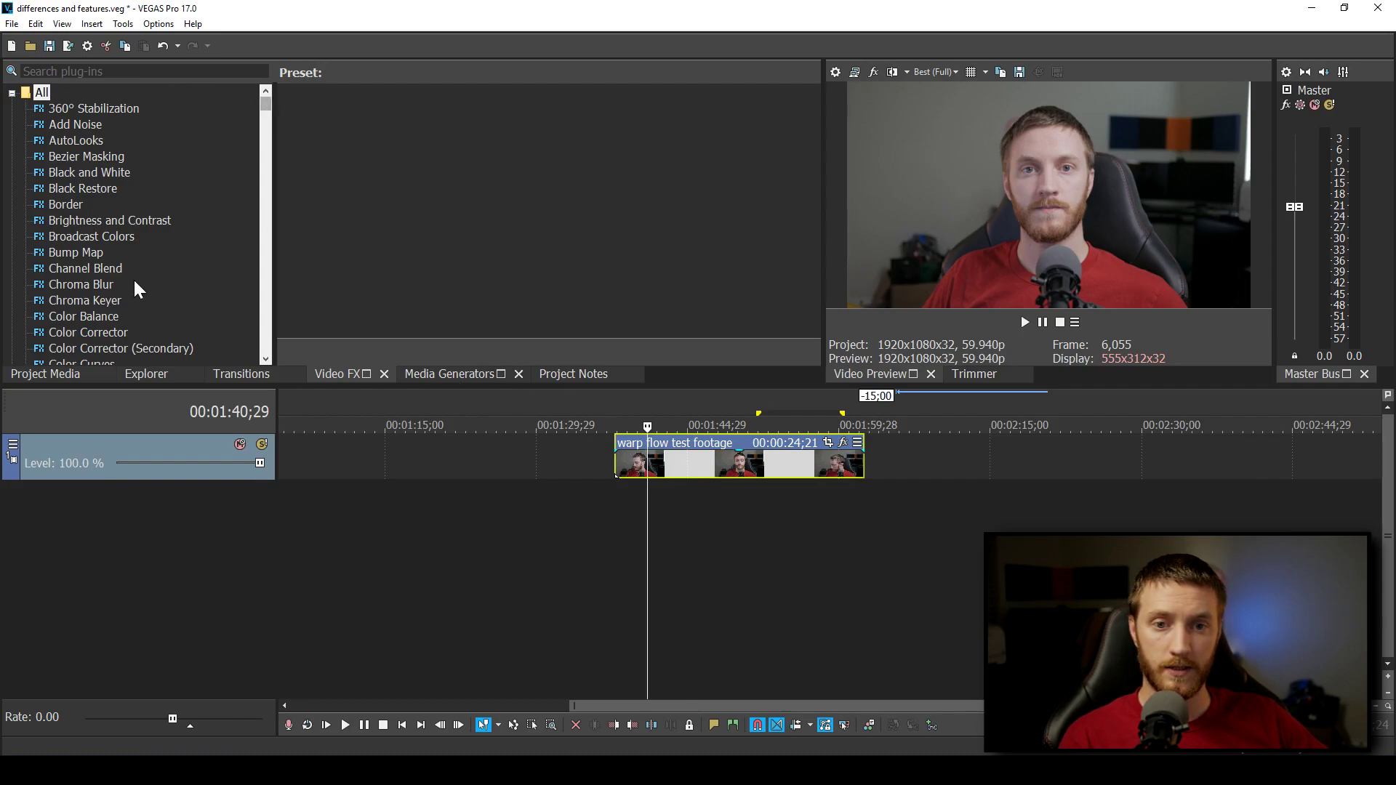
# Add the Color Grading effect's Default preset to the warp flow clip
pyautogui.scroll(-2, 102, 339)
pyautogui.click(102, 288)
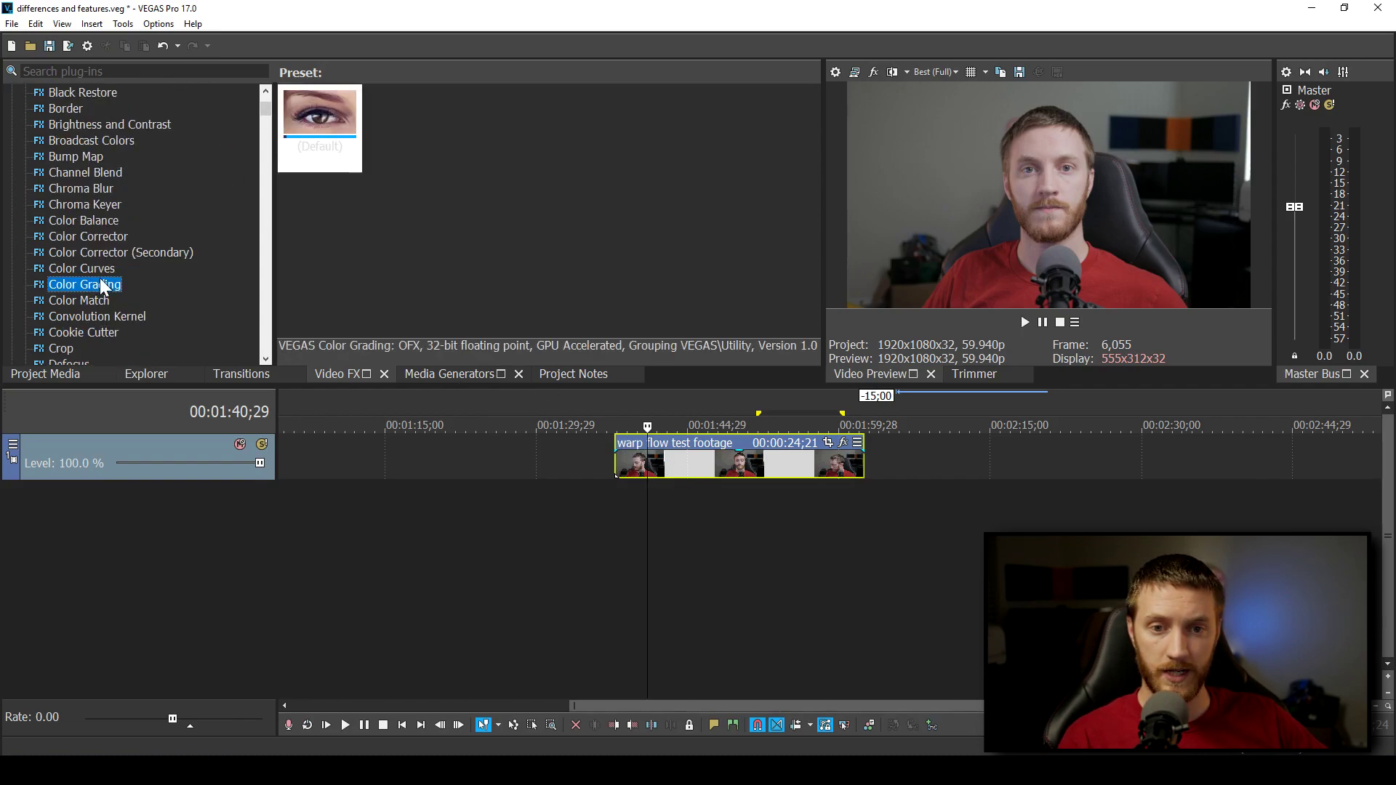
pyautogui.moveTo(339, 117)
pyautogui.mouseDown()
pyautogui.moveTo(683, 489)
pyautogui.moveTo(716, 466)
pyautogui.mouseUp()
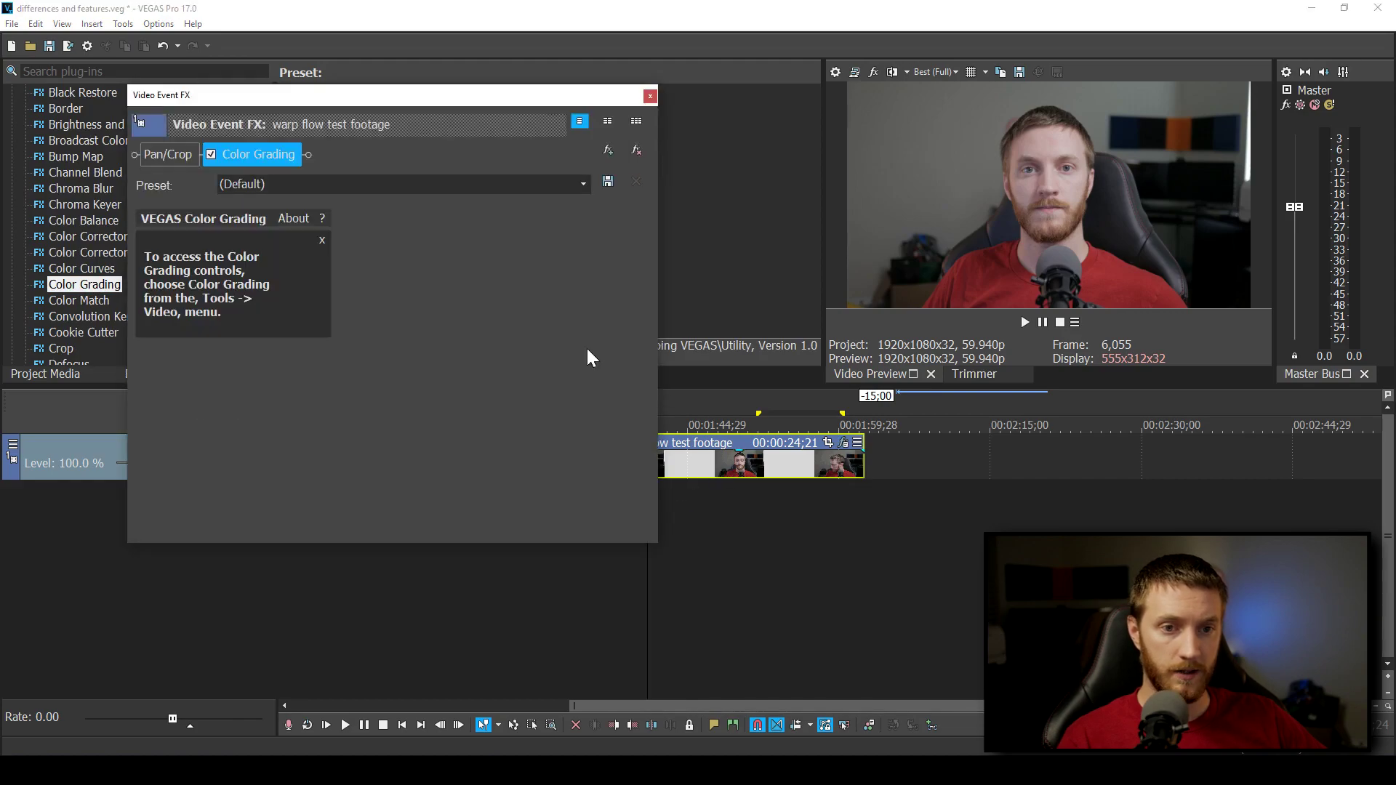
pyautogui.click(649, 96)
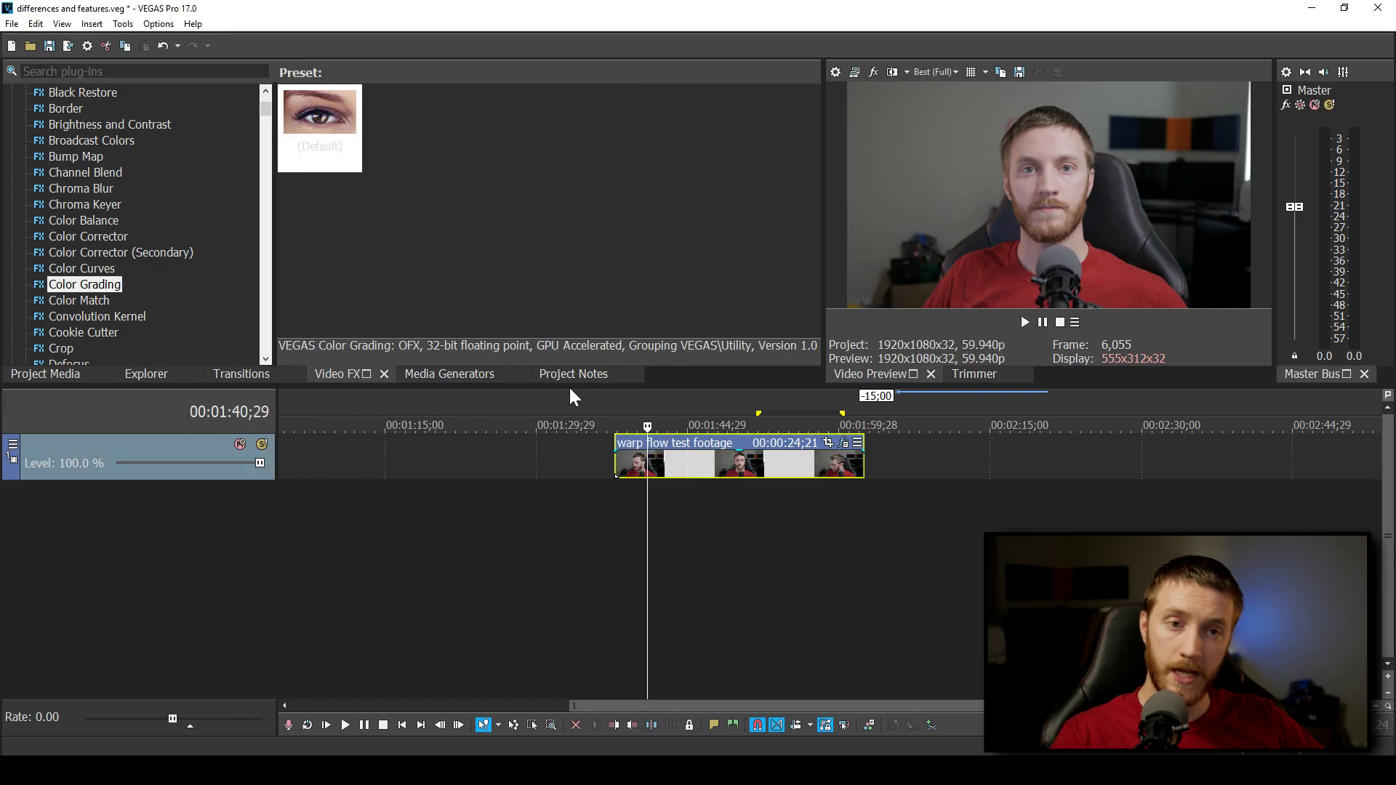
pyautogui.click(118, 24)
pyautogui.moveTo(137, 56)
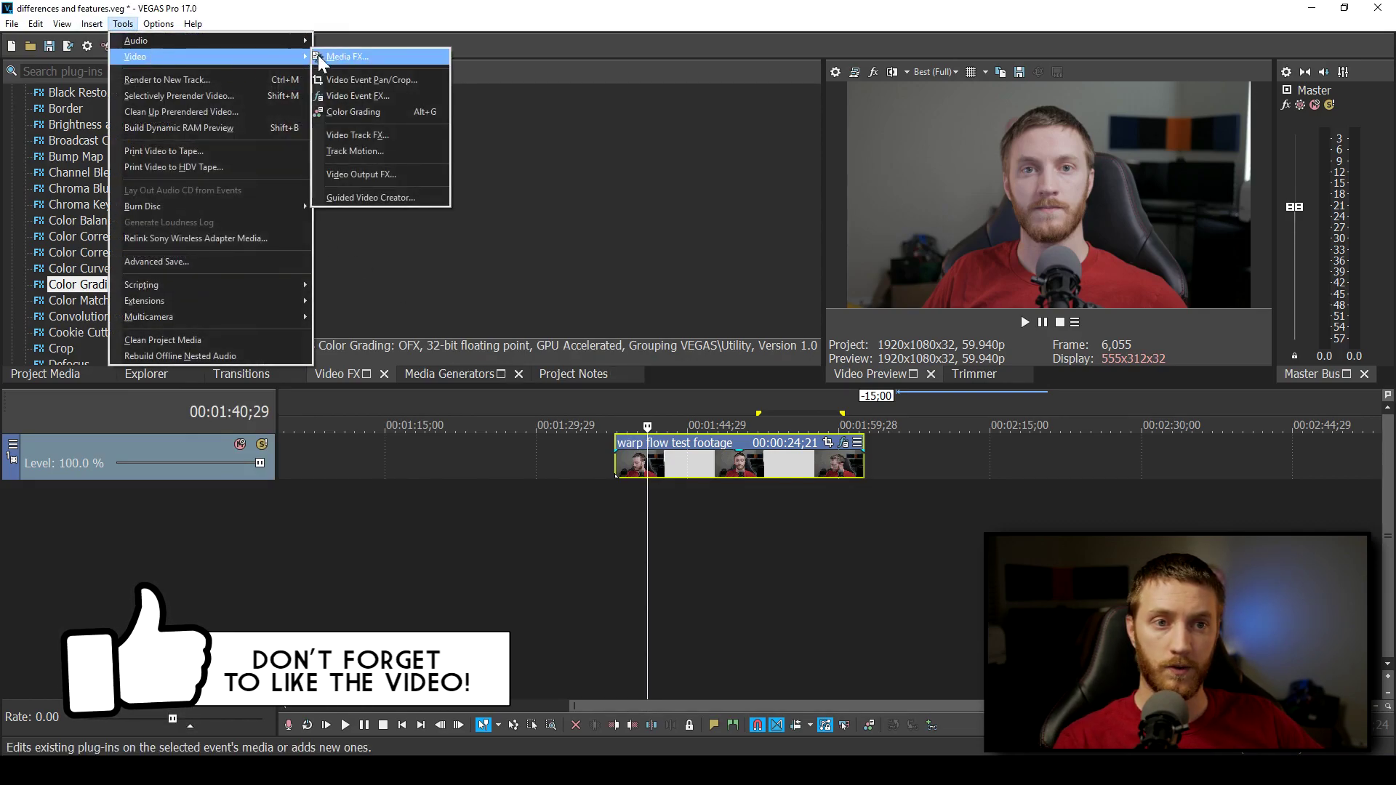
# Open the Color Grading workspace and review its Input LUT and Color Wheels tabs
pyautogui.click(382, 110)
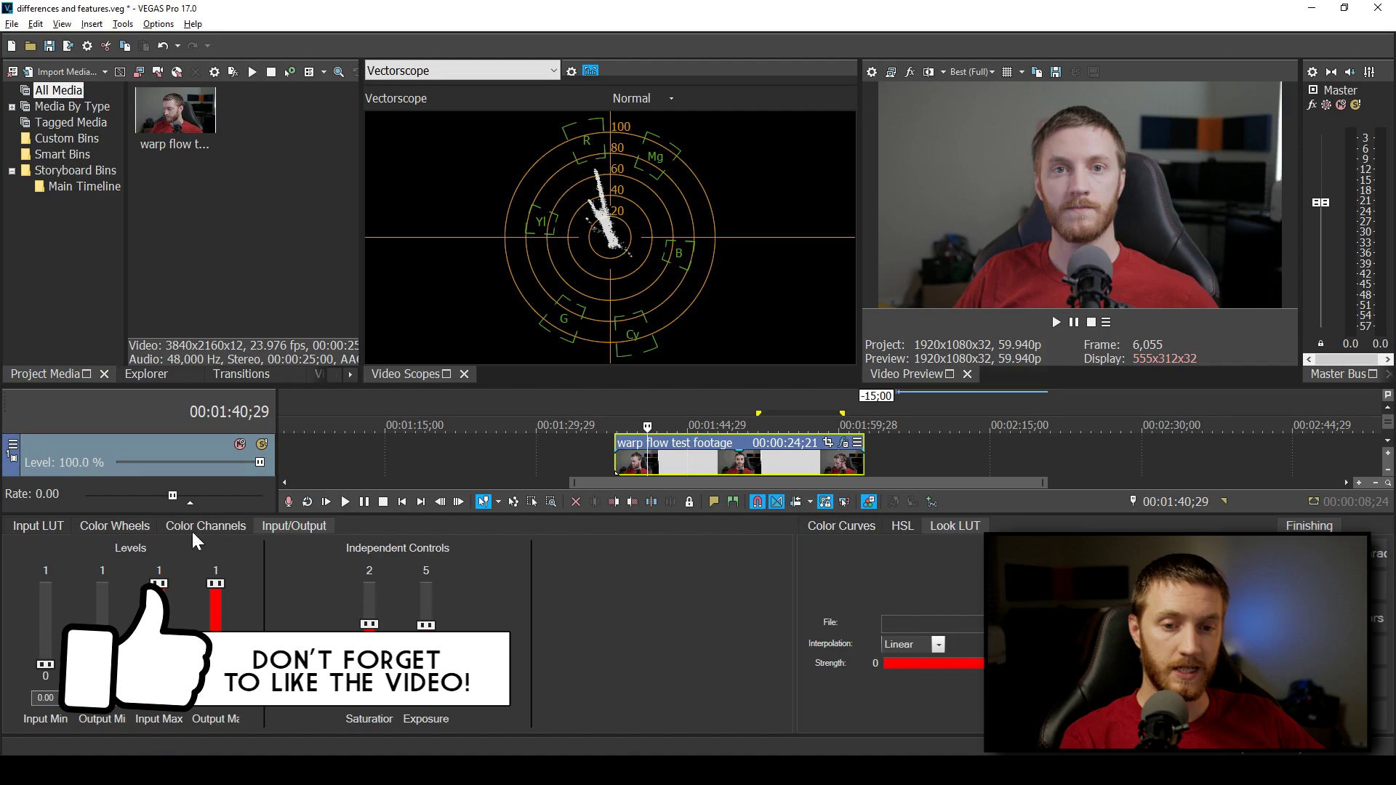
pyautogui.click(58, 529)
pyautogui.click(111, 527)
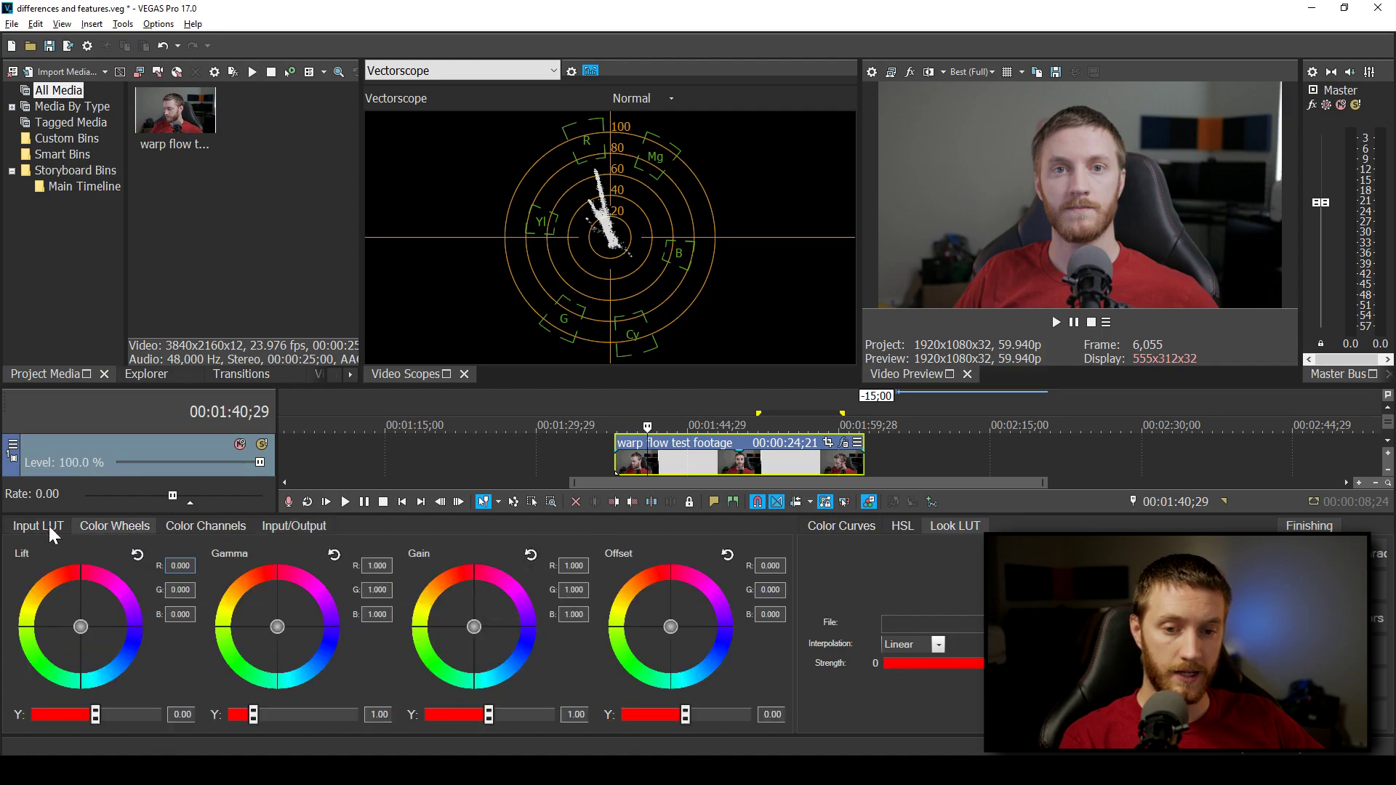
pyautogui.click(48, 526)
pyautogui.click(114, 526)
# Review the Color Channels, Input/Output, Color Curves, HSL and Look LUT tabs
pyautogui.click(216, 527)
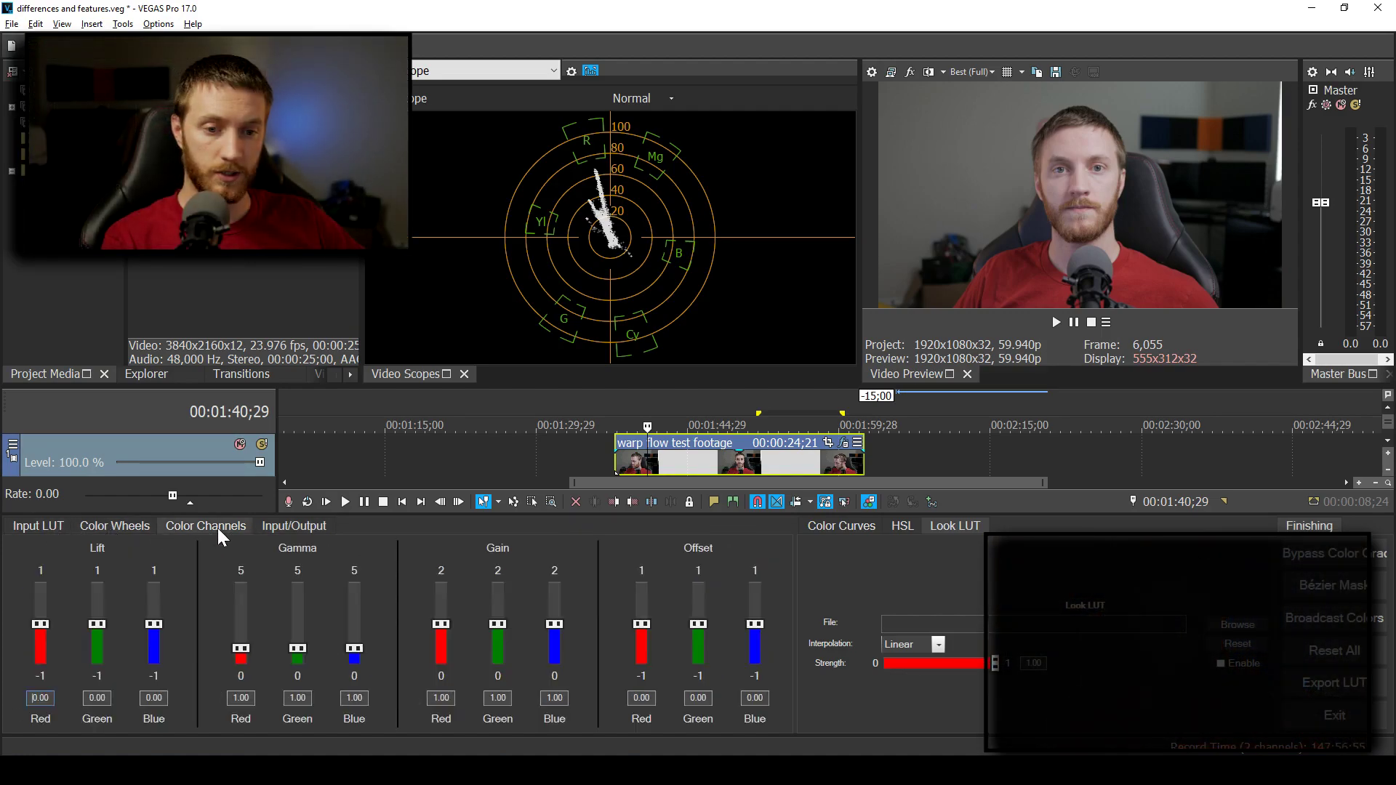
pyautogui.click(298, 527)
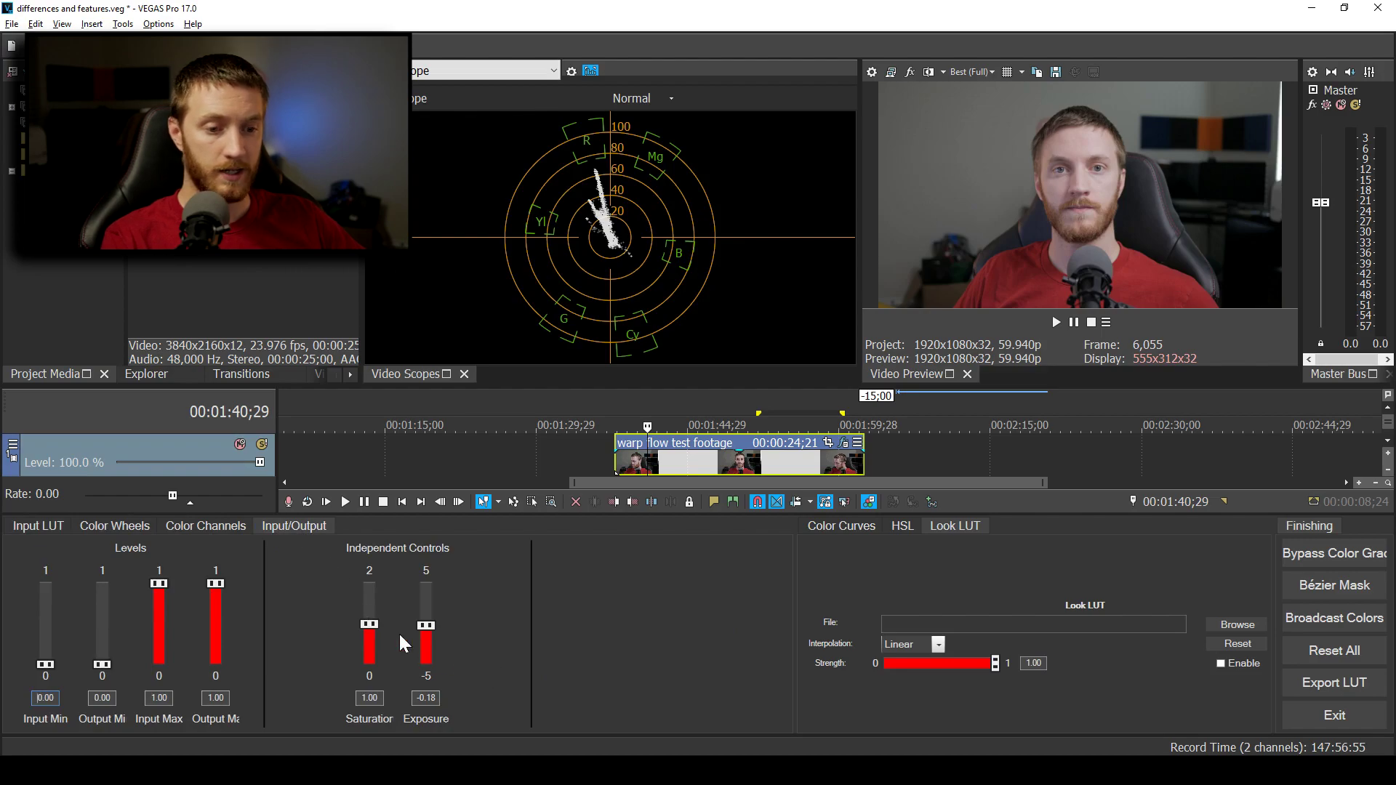
pyautogui.click(864, 529)
pyautogui.click(905, 527)
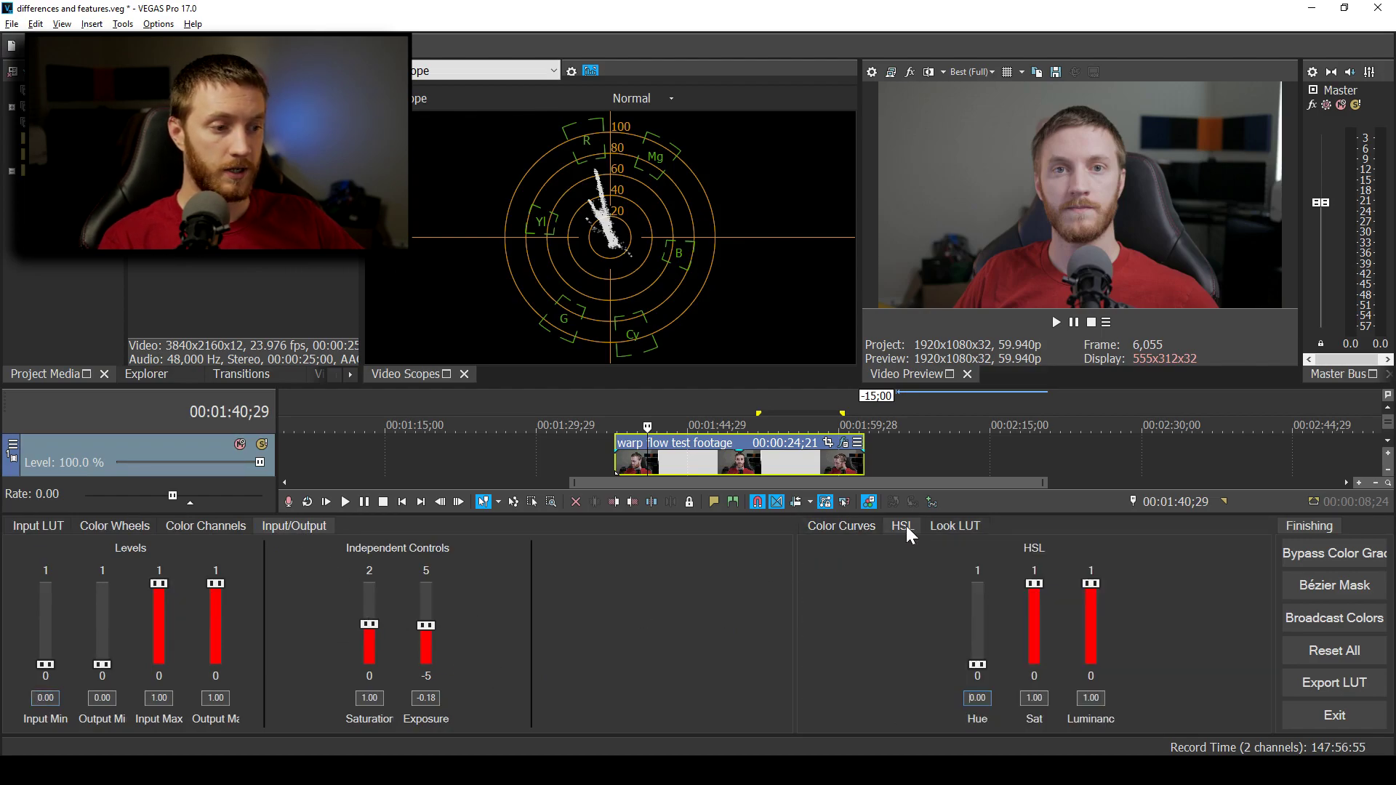
pyautogui.click(948, 531)
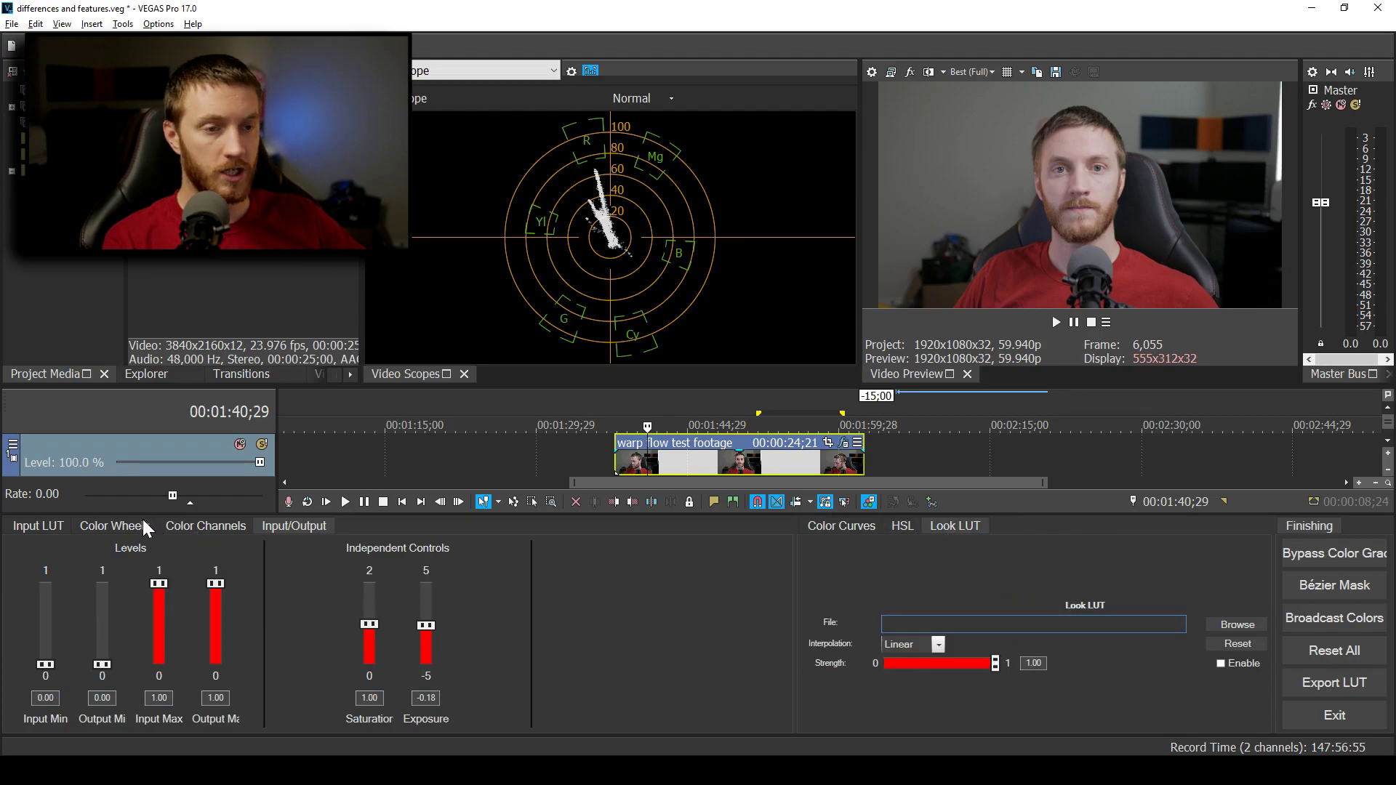
# Nudge the Lift and Gain colour wheels toward blue and reset Offset to zero
pyautogui.click(113, 528)
pyautogui.moveTo(81, 626); pyautogui.dragTo(84, 632)
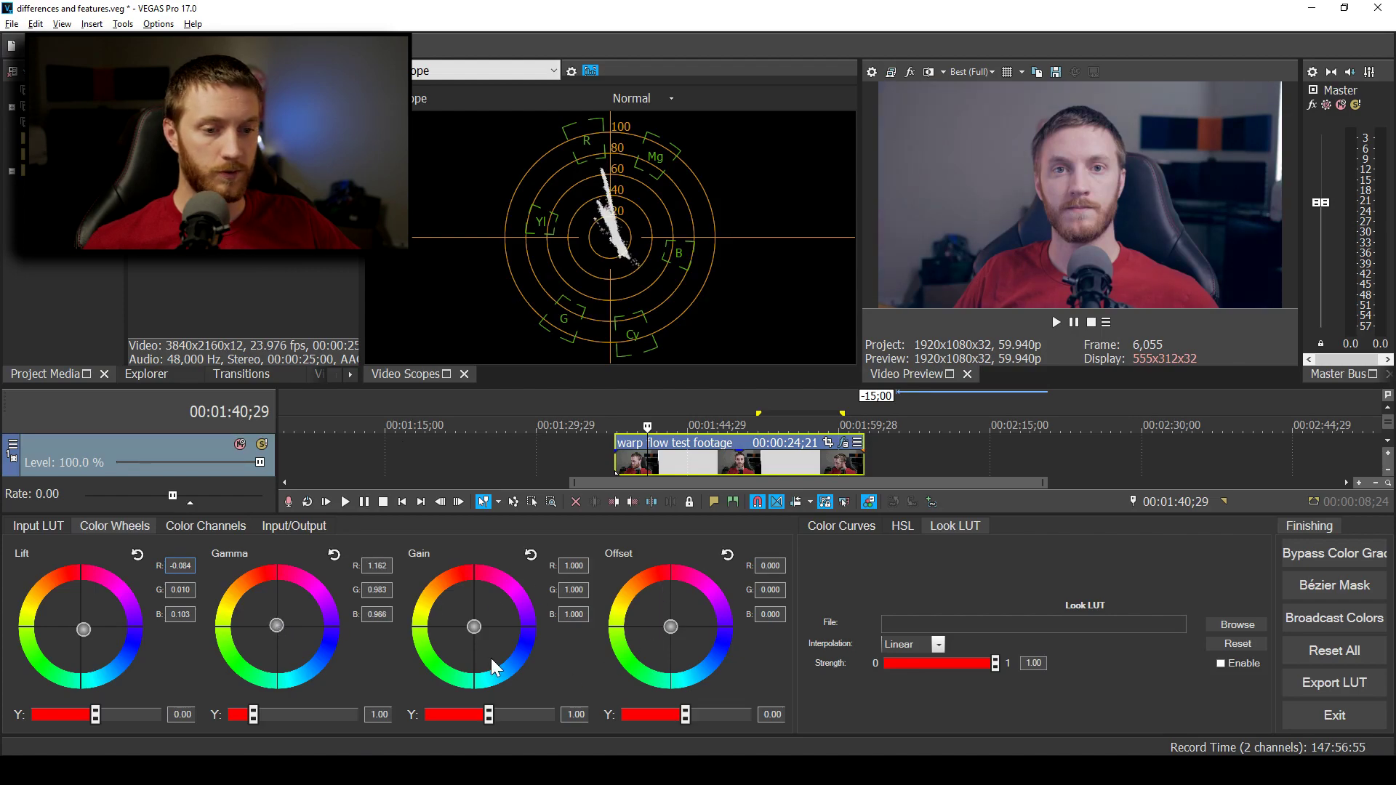
pyautogui.moveTo(476, 640); pyautogui.dragTo(474, 640)
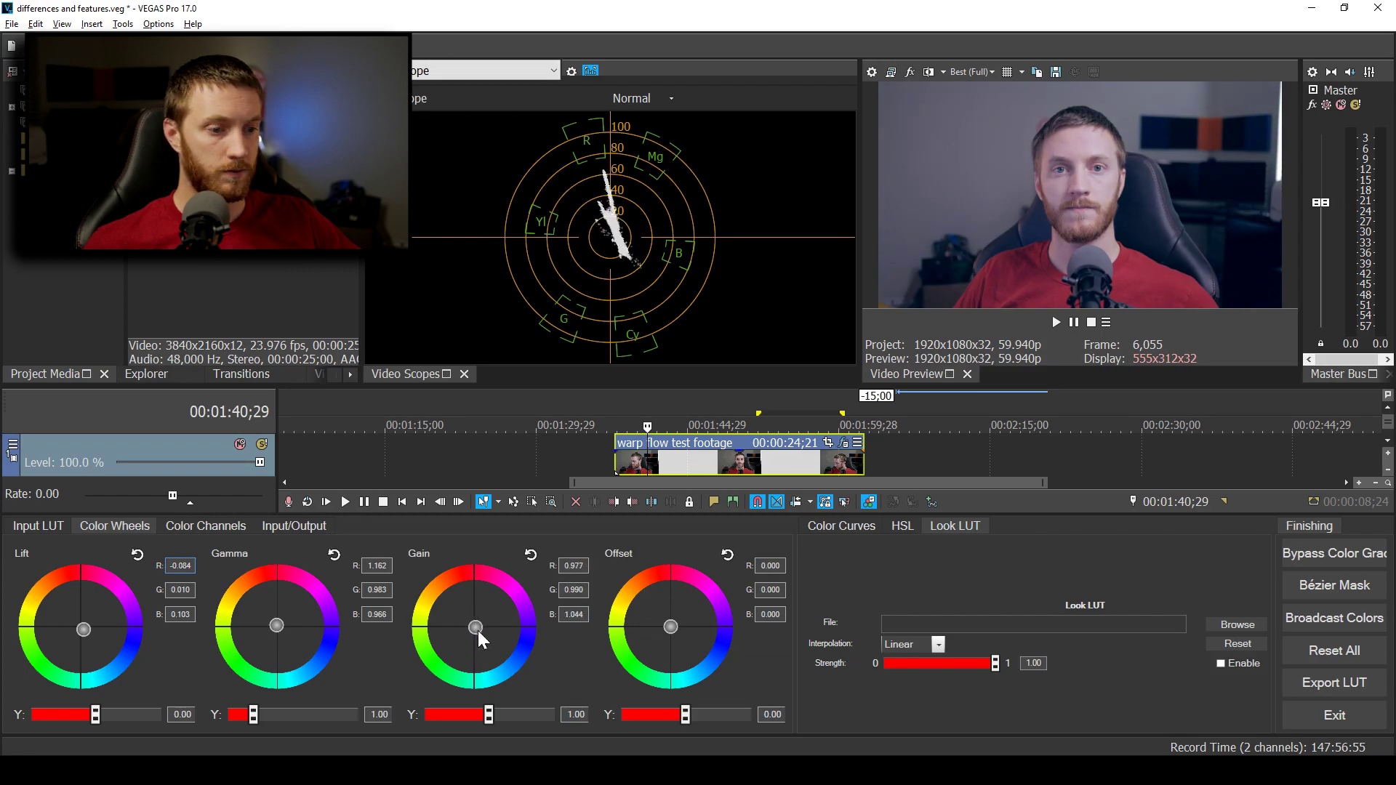
pyautogui.moveTo(674, 632); pyautogui.dragTo(674, 637)
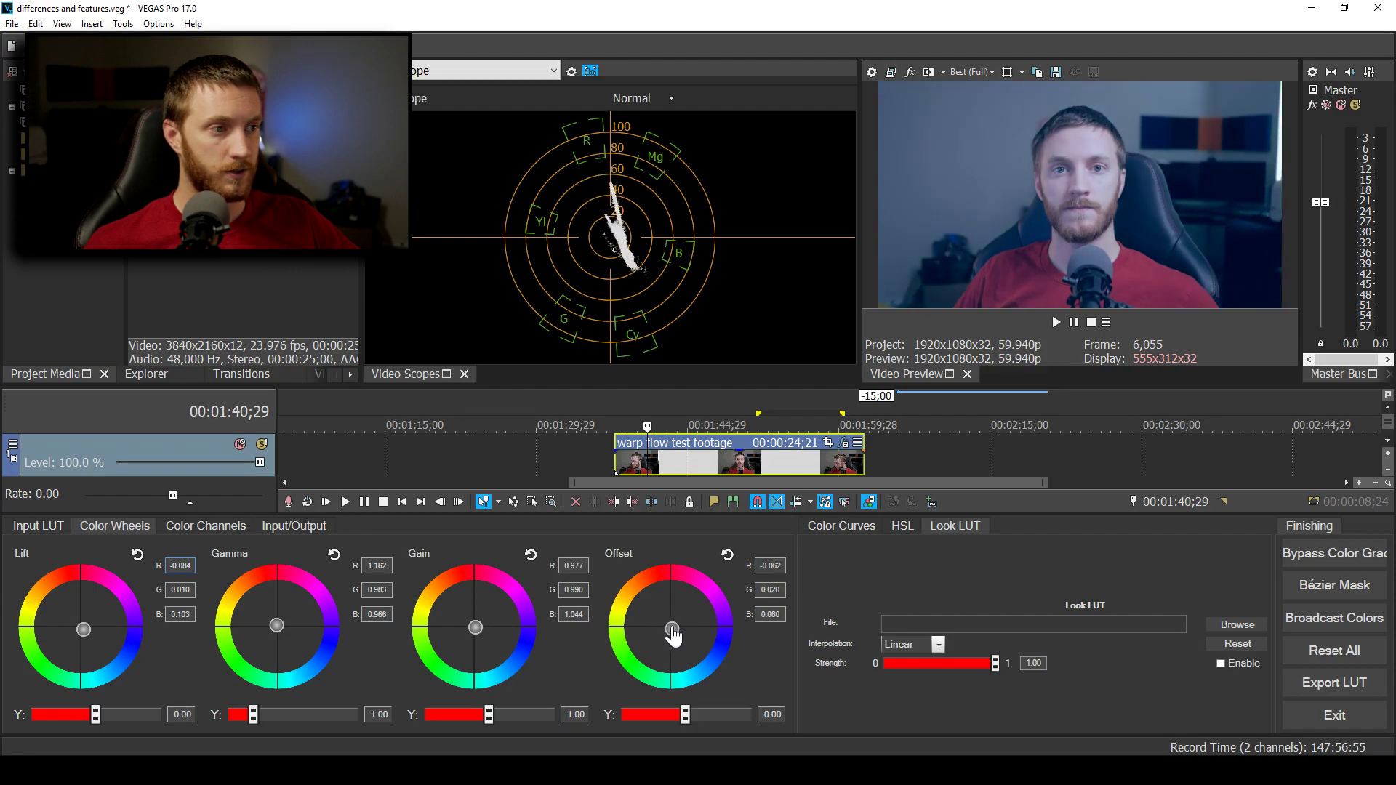
pyautogui.click(727, 555)
pyautogui.click(857, 528)
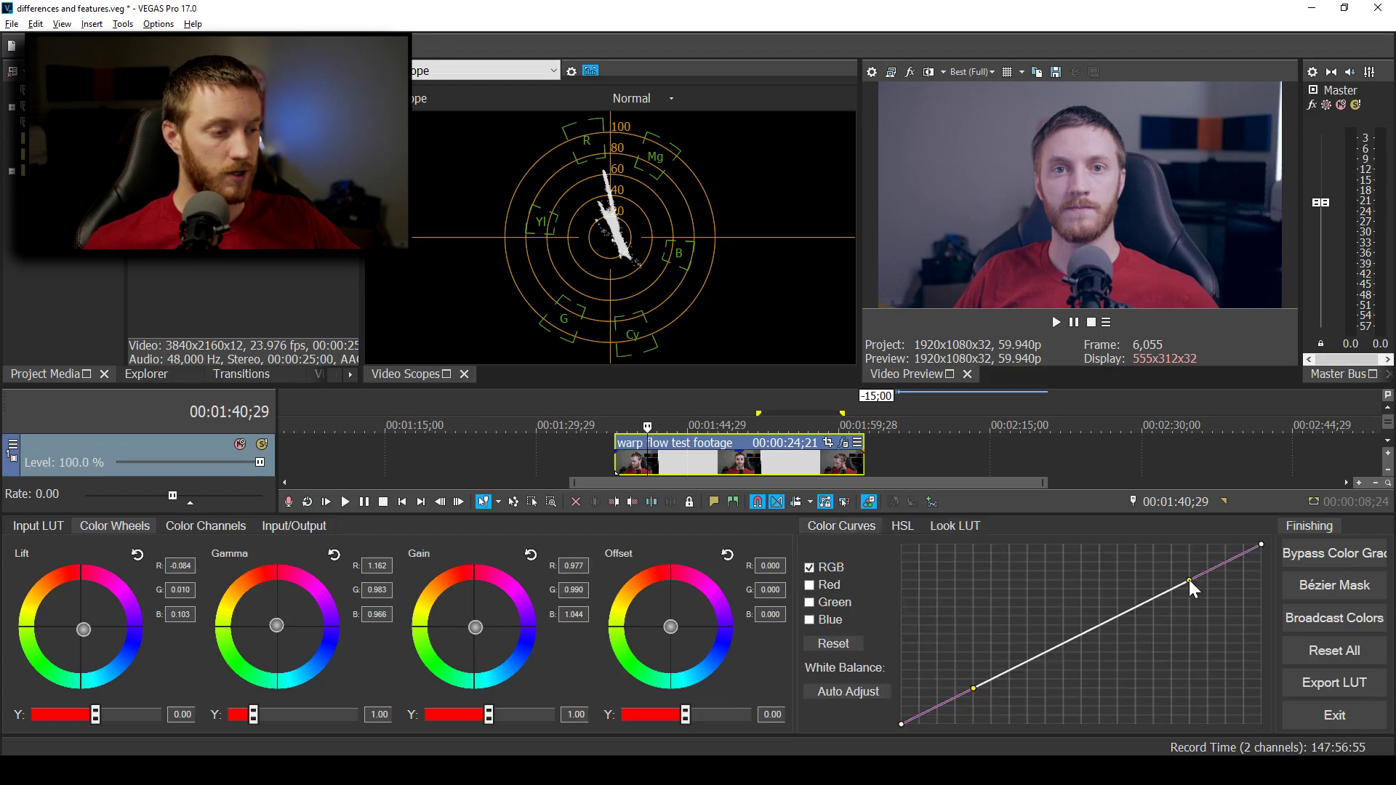
# Darken both RGB curve points, then set saturation 0.76 and hue 0.31 for a green tint
pyautogui.moveTo(1189, 582); pyautogui.dragTo(1193, 599)
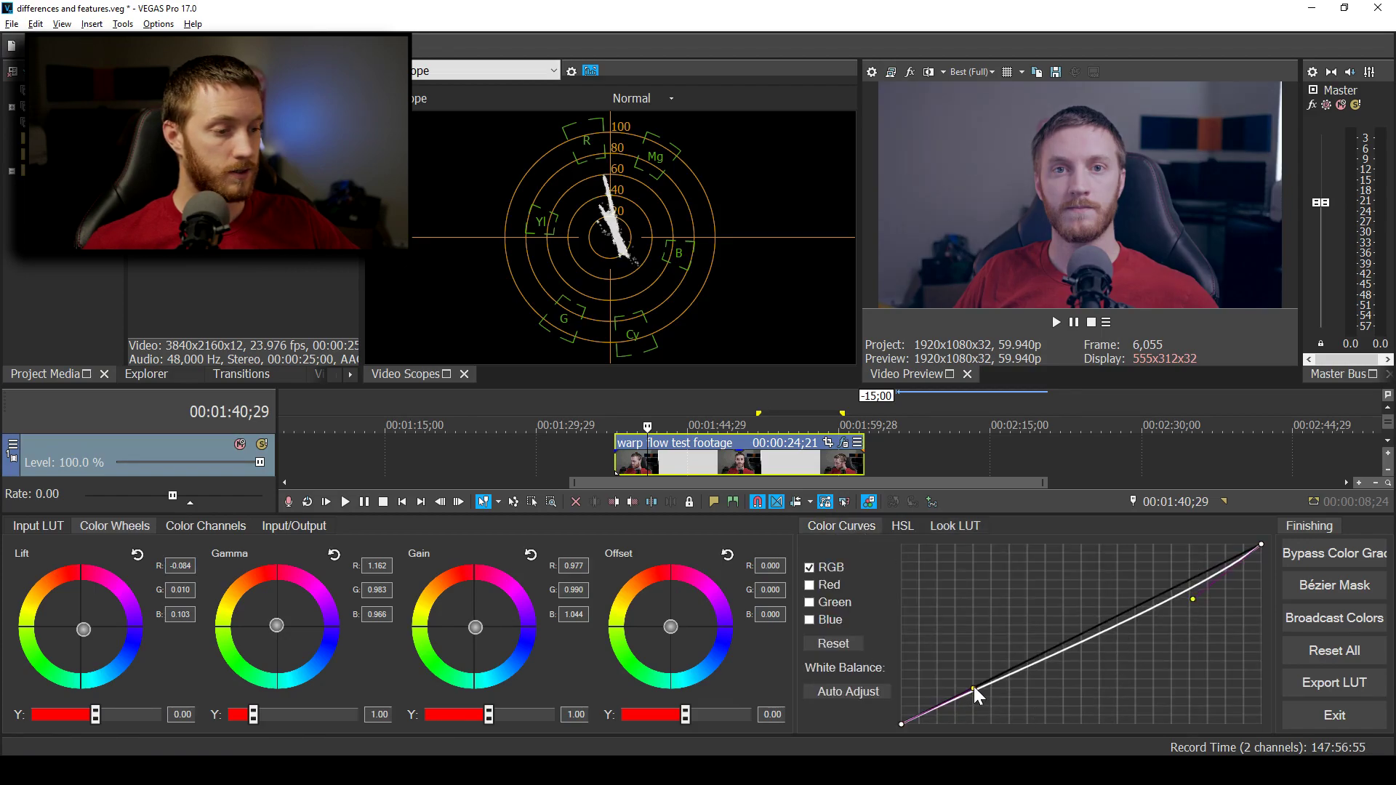
pyautogui.moveTo(973, 688); pyautogui.dragTo(991, 693)
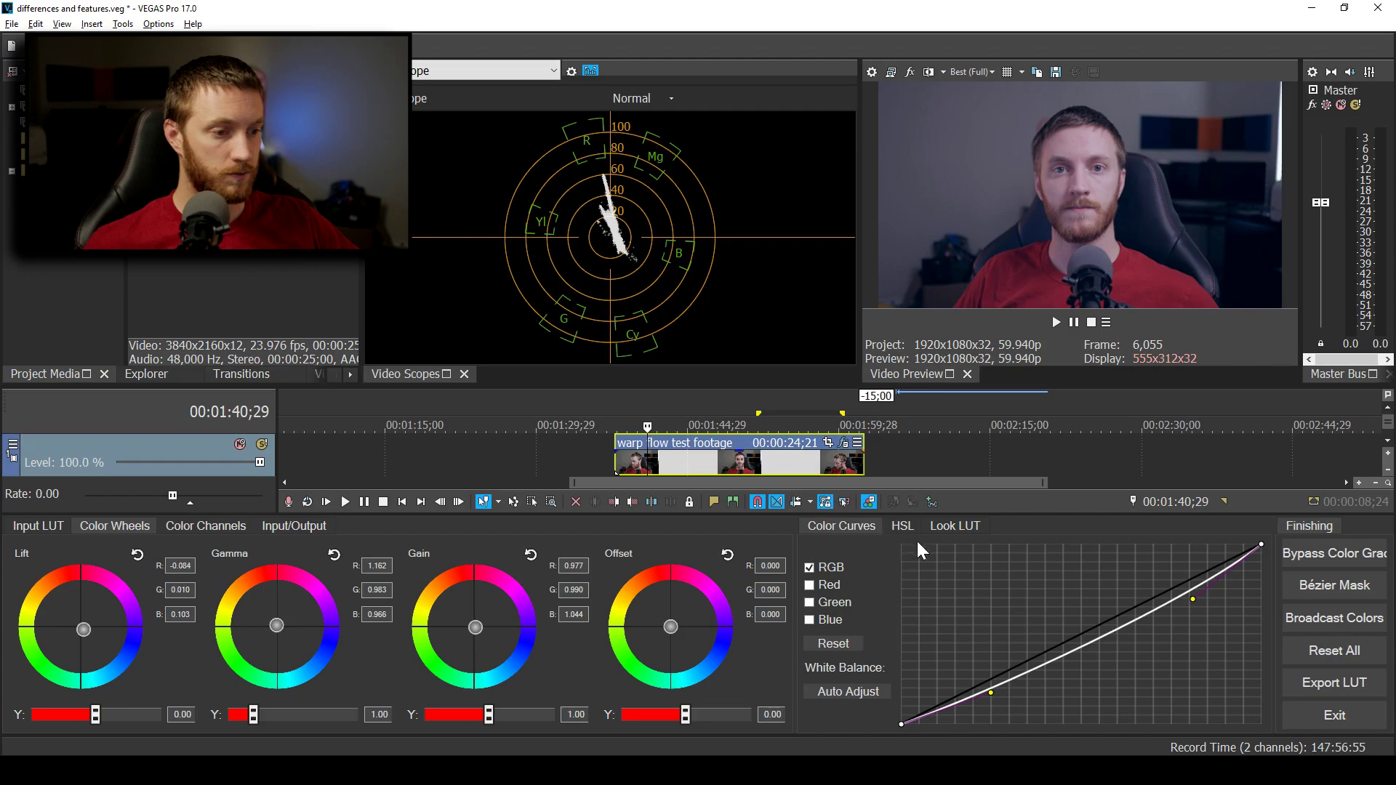
pyautogui.click(900, 526)
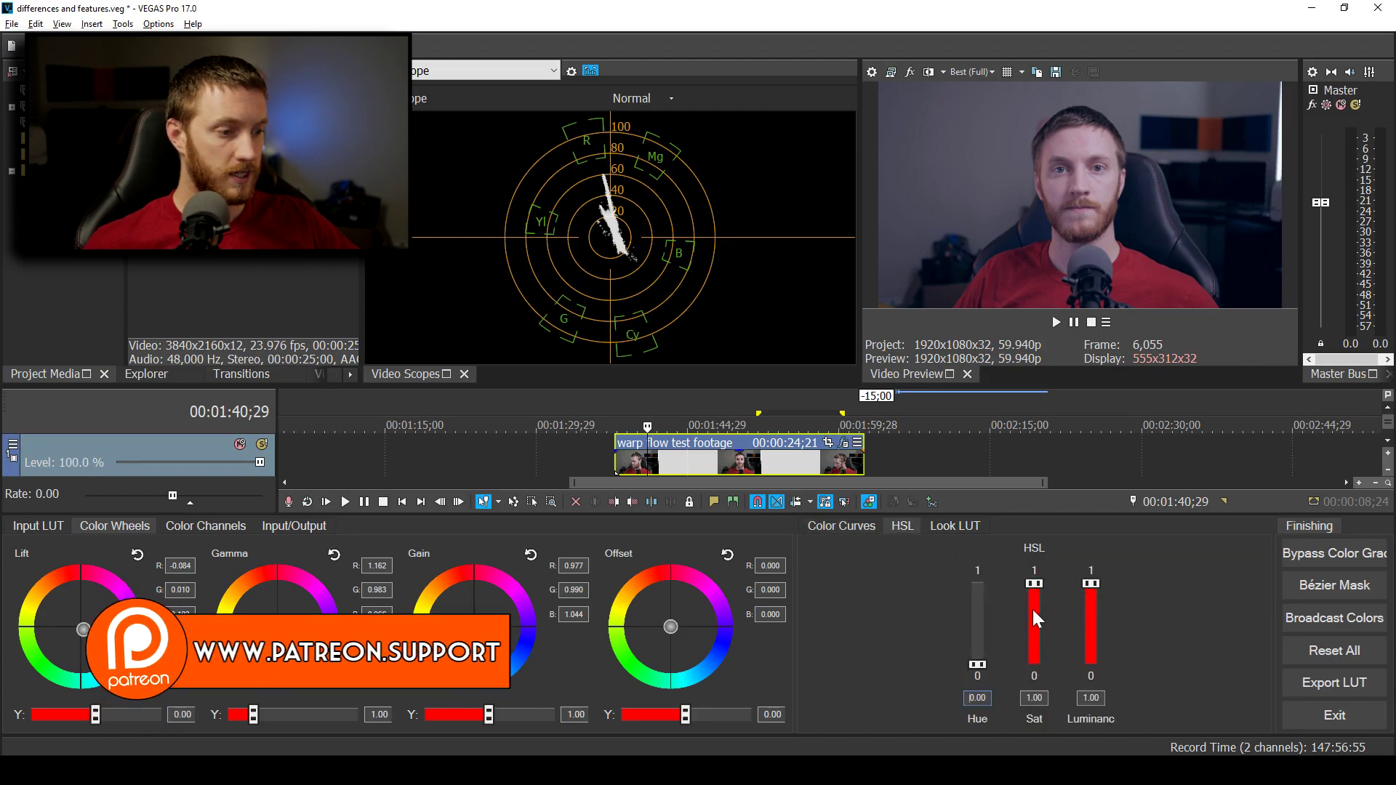
pyautogui.moveTo(1034, 587); pyautogui.dragTo(1034, 597)
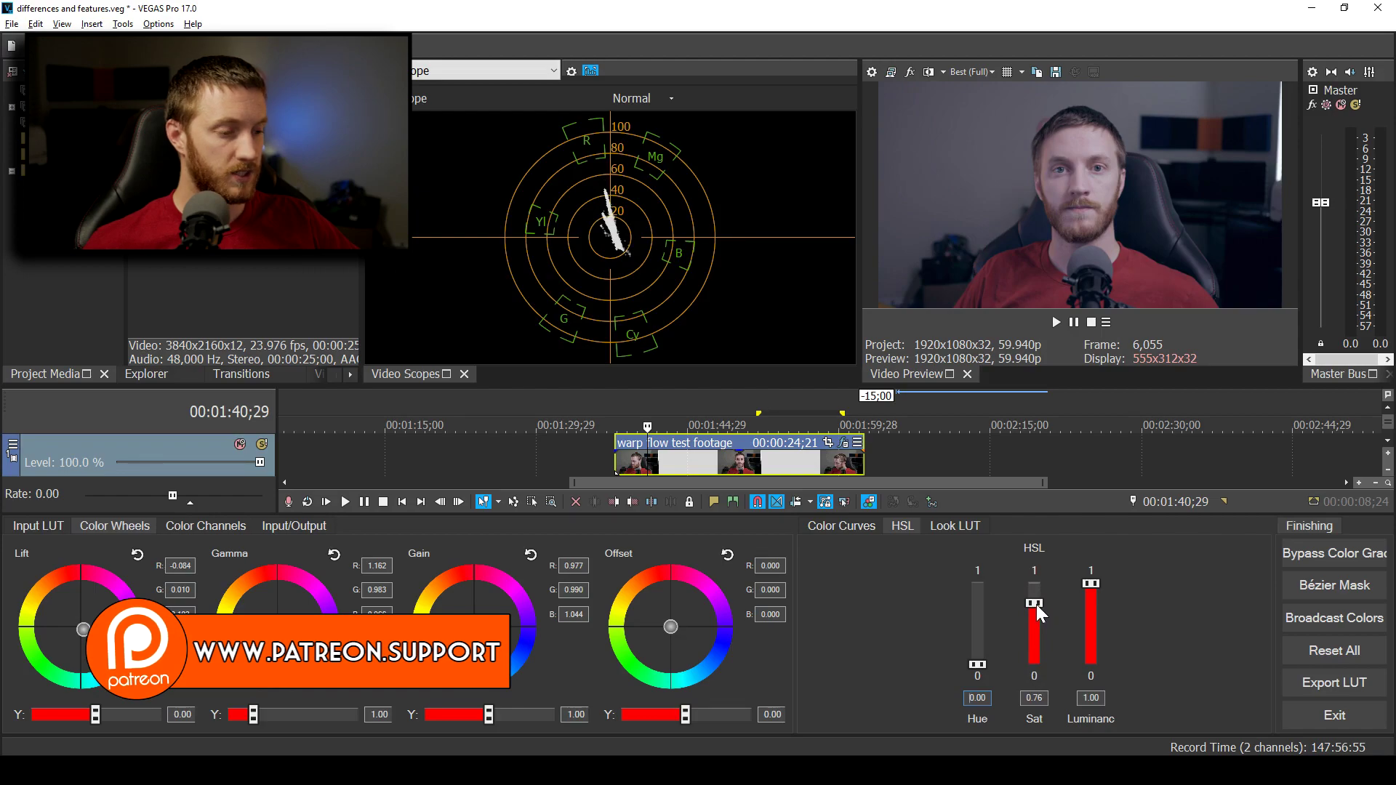
pyautogui.moveTo(980, 664)
pyautogui.mouseDown()
pyautogui.moveTo(980, 584)
pyautogui.moveTo(979, 632)
pyautogui.mouseUp()
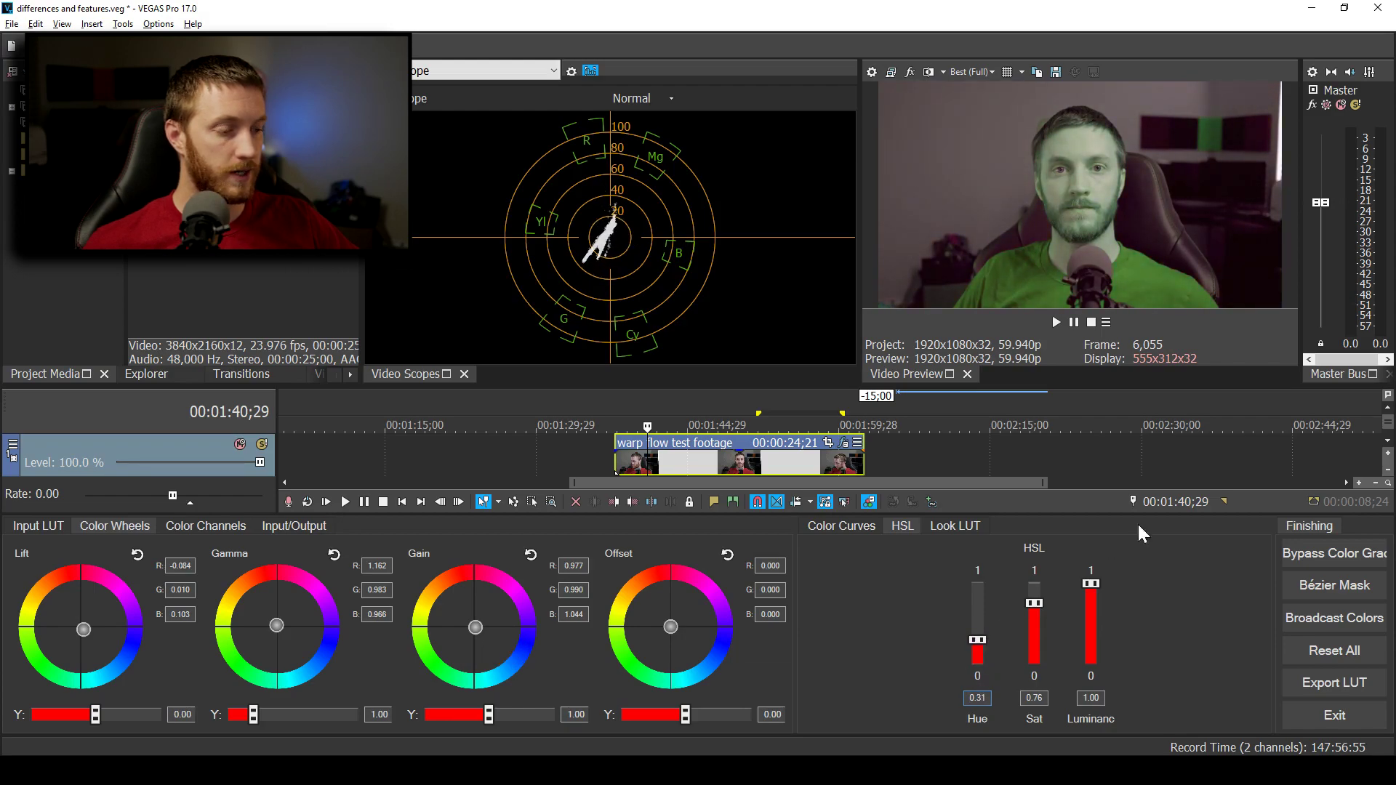
pyautogui.click(1340, 686)
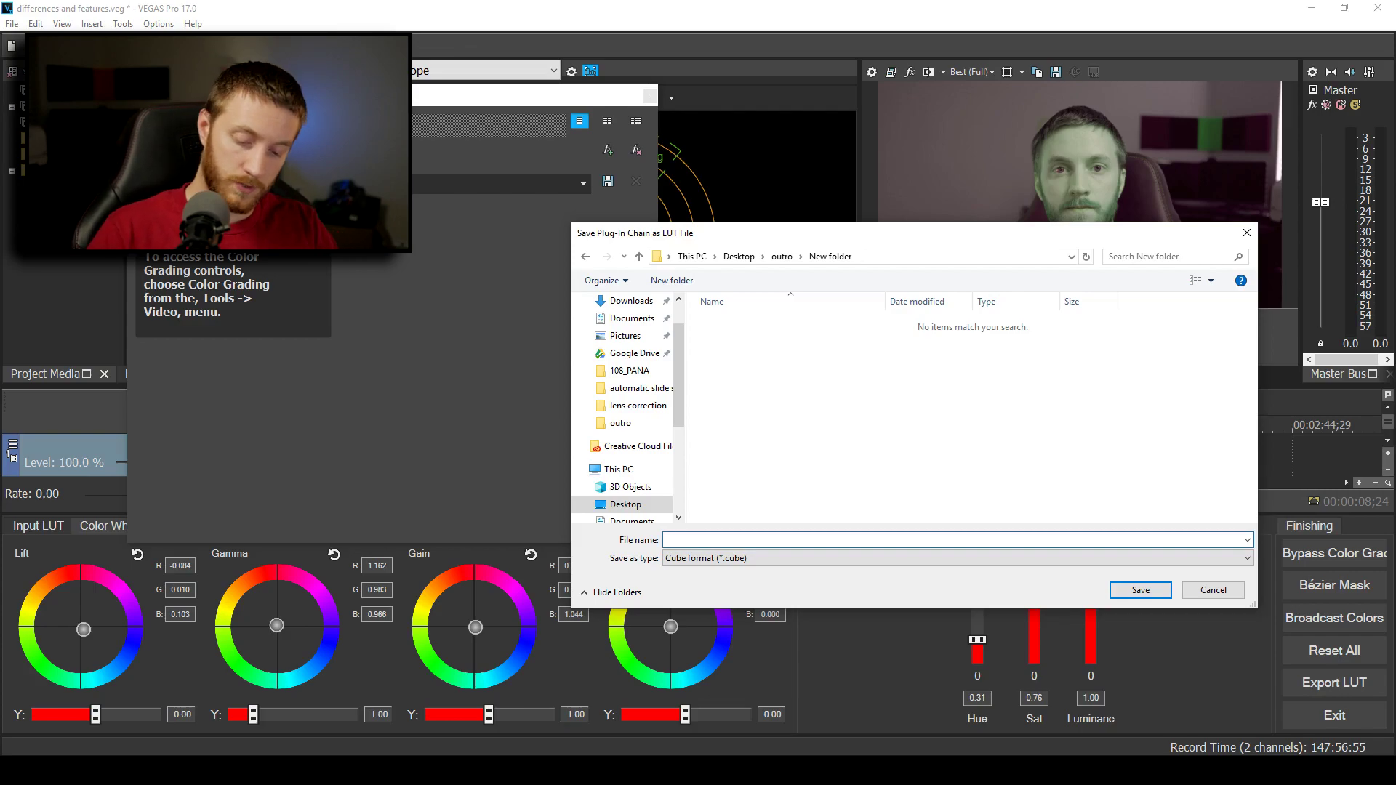
# Save the grade as a Cube LUT file named 'test lut'
pyautogui.write('test lut')
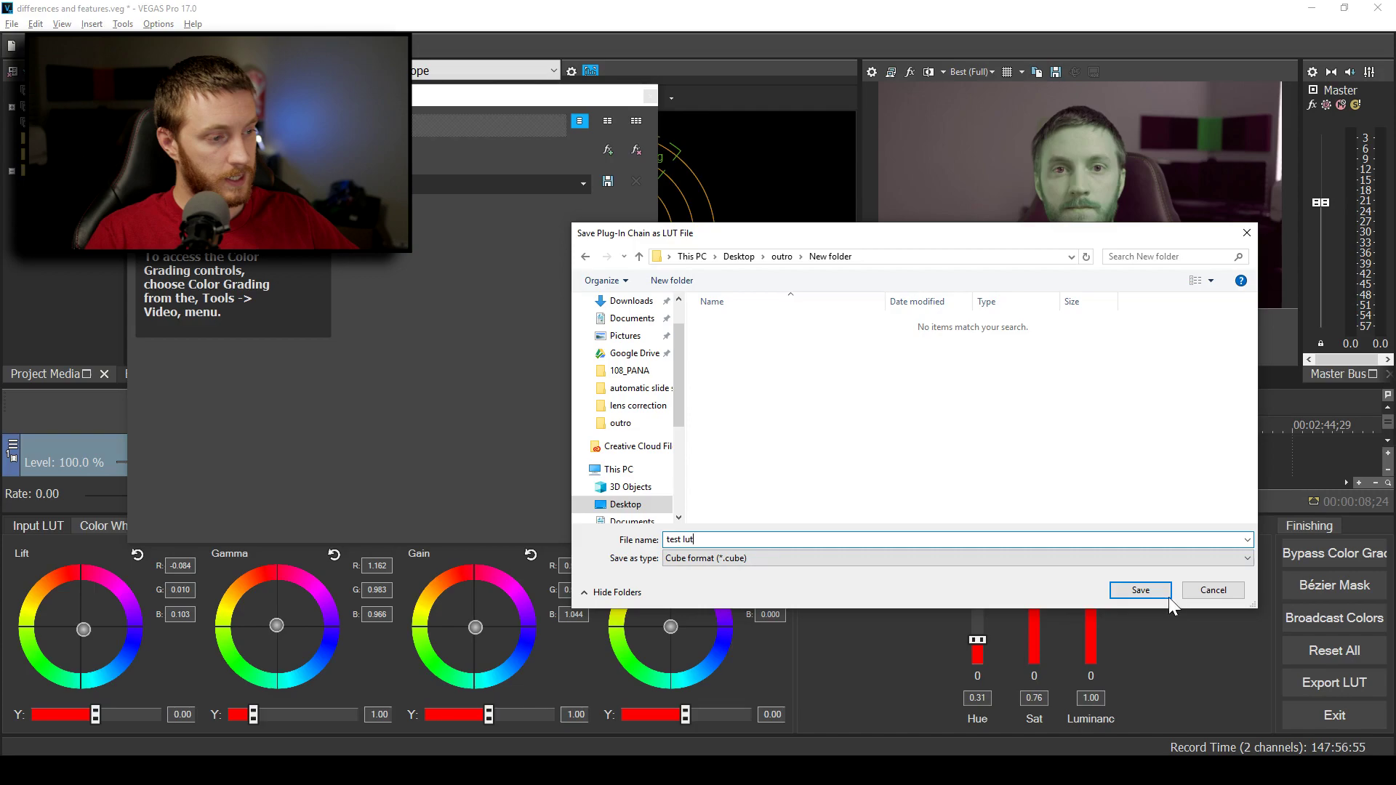
pyautogui.click(1153, 590)
# Reset all grading, then add a LUT Filter to the clip loading 'test lut.cube'
pyautogui.click(1330, 655)
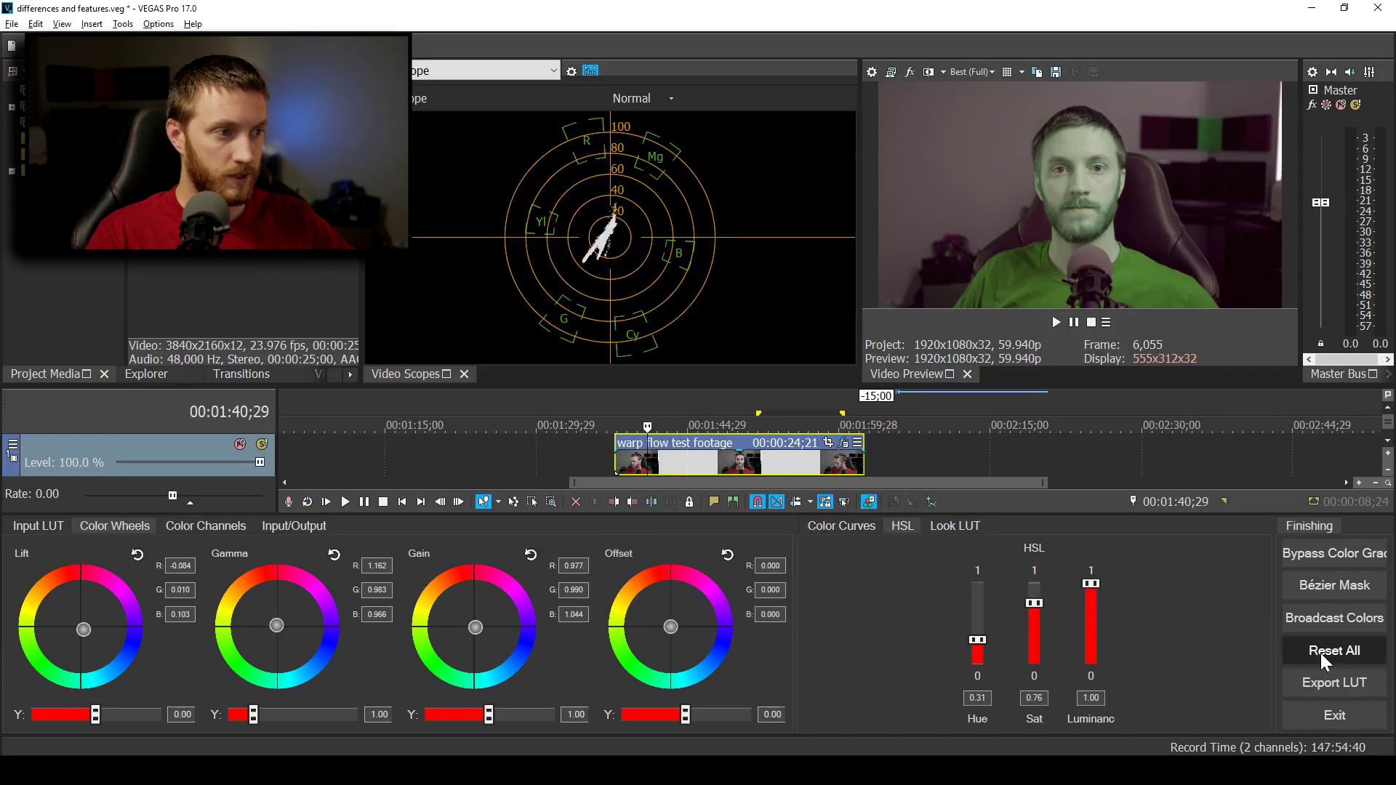
pyautogui.click(1351, 714)
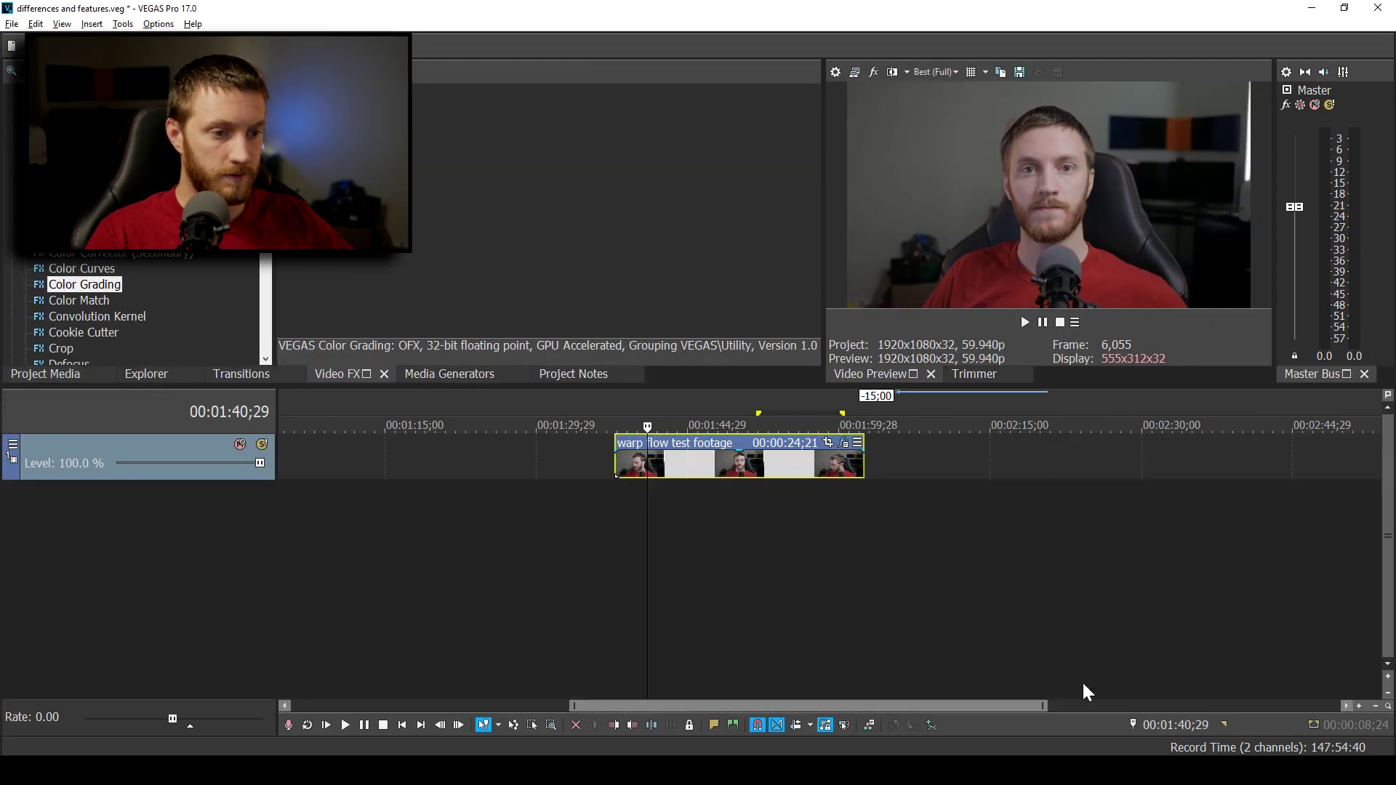
pyautogui.write('lut')
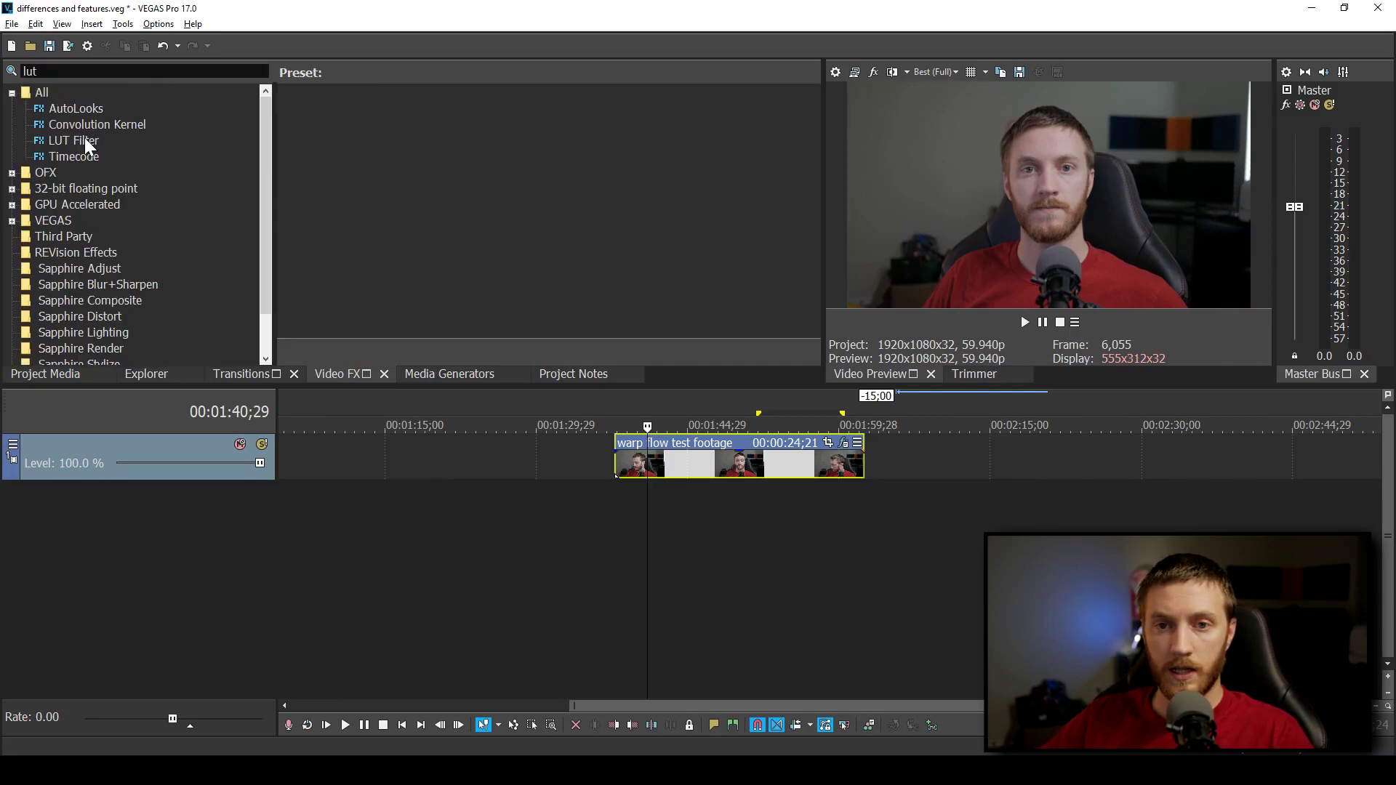
pyautogui.moveTo(80, 141)
pyautogui.mouseDown()
pyautogui.moveTo(387, 200)
pyautogui.moveTo(654, 458)
pyautogui.mouseUp()
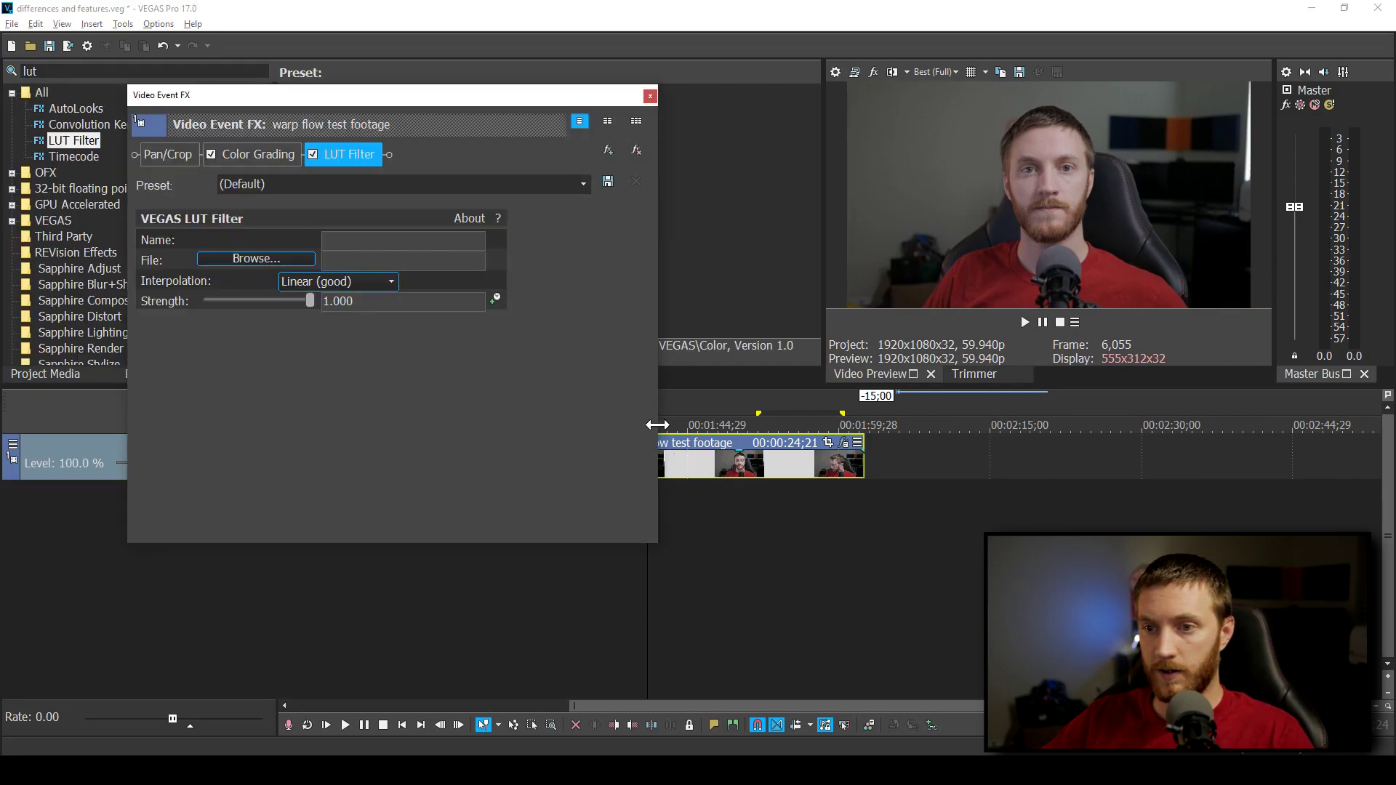
pyautogui.click(234, 259)
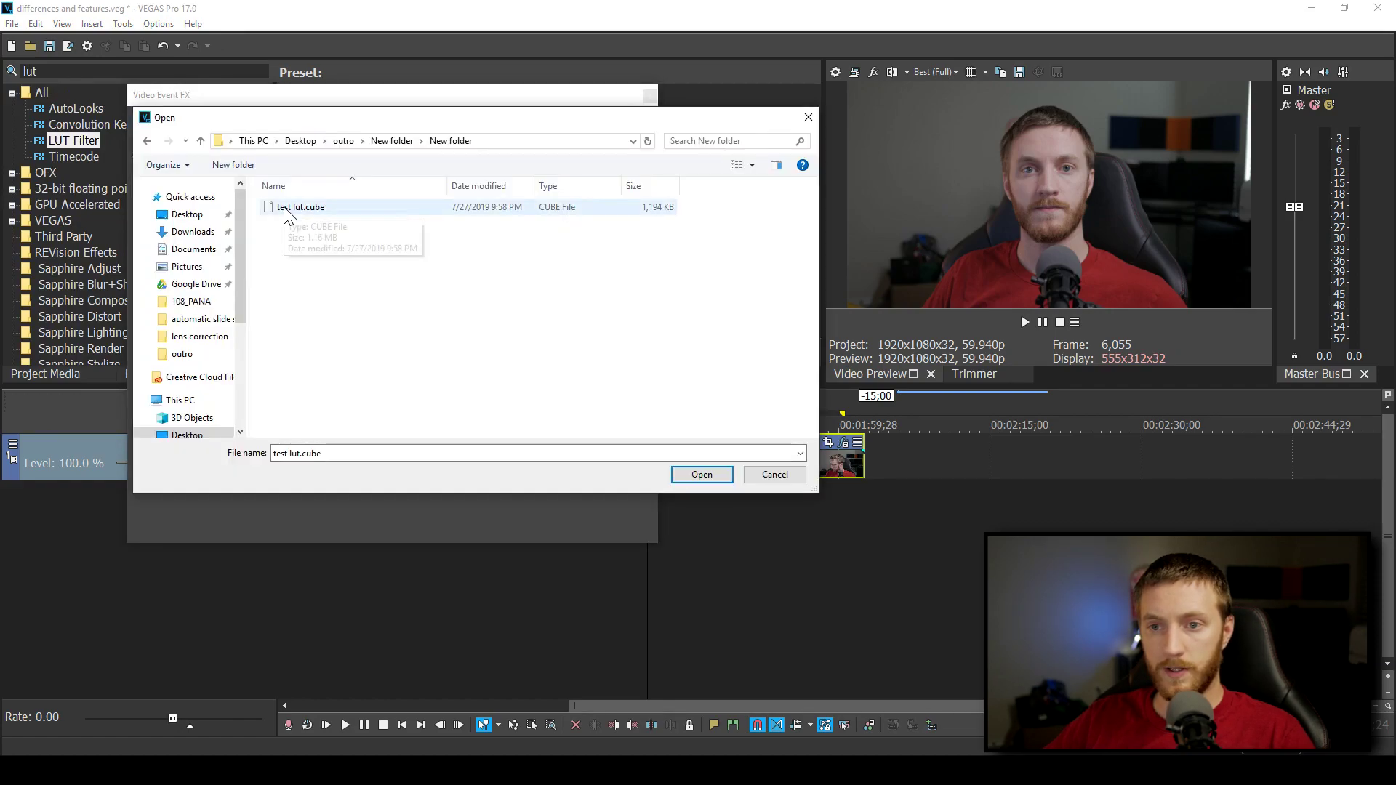
pyautogui.doubleClick(288, 209)
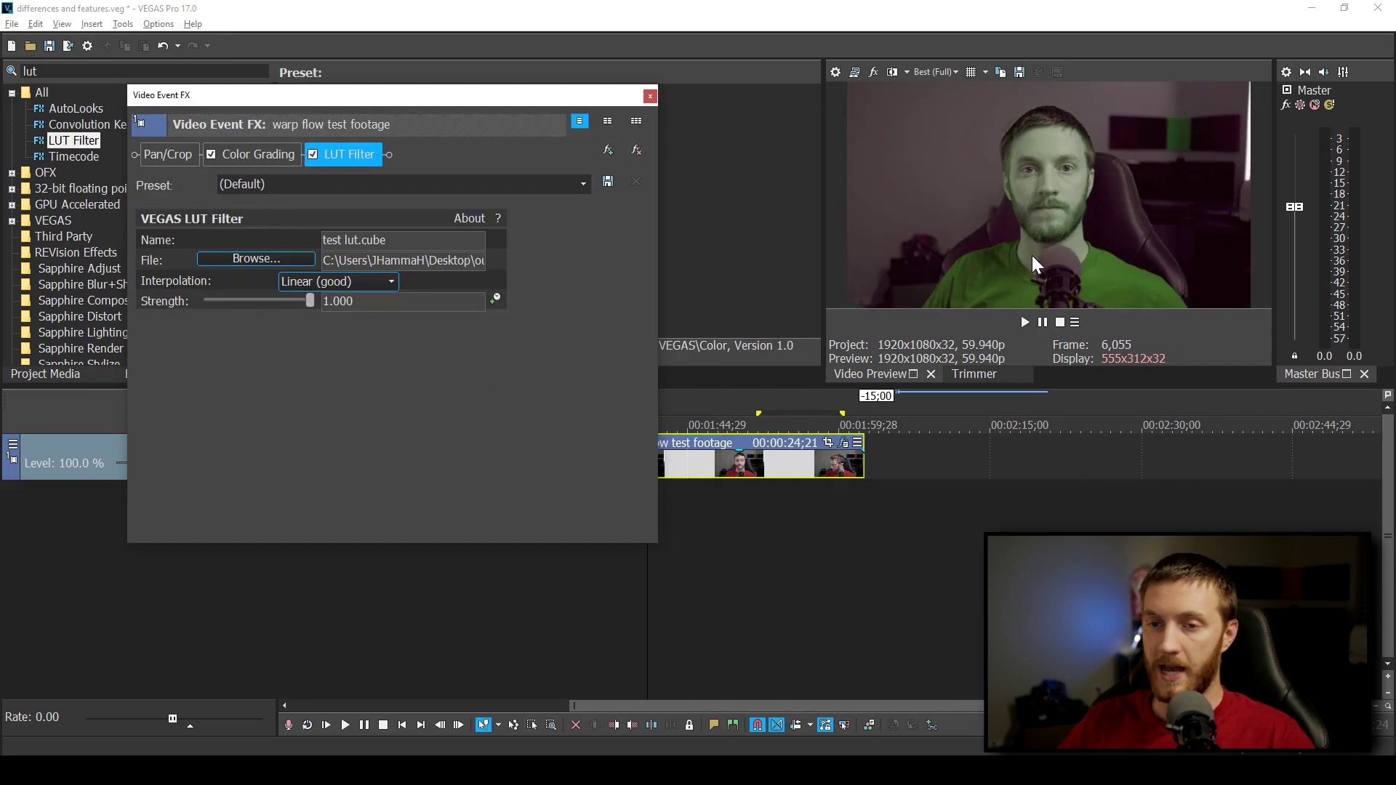